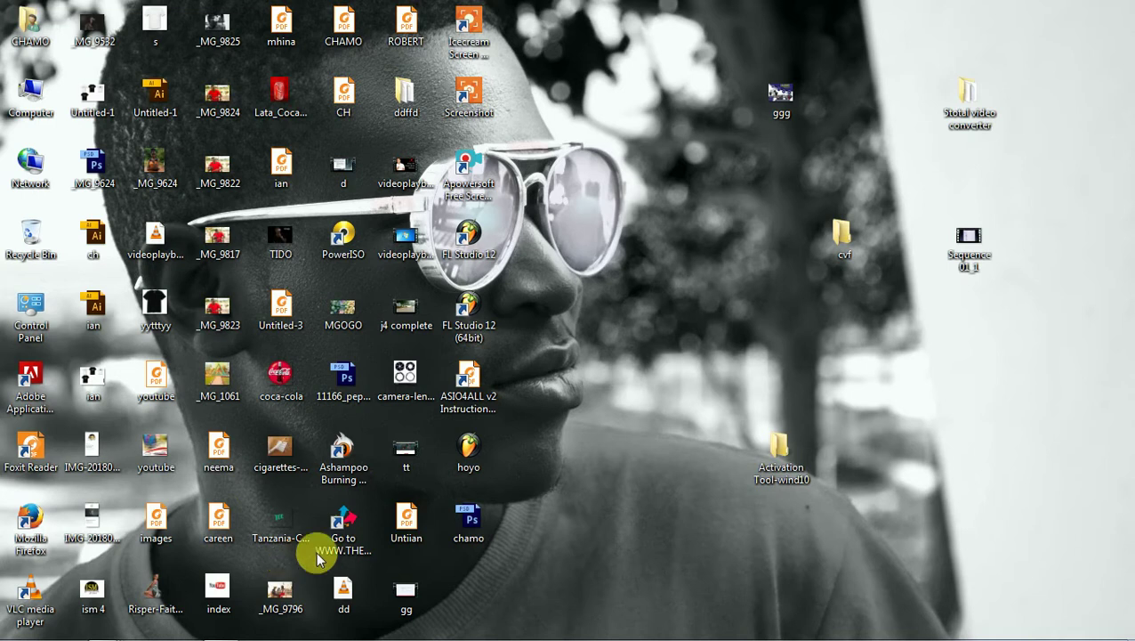
# Step: Bring up Photoshop with the IMG_7928.CR2 portrait and choose the Quick Selection Tool
pyautogui.rightClick(652, 319)
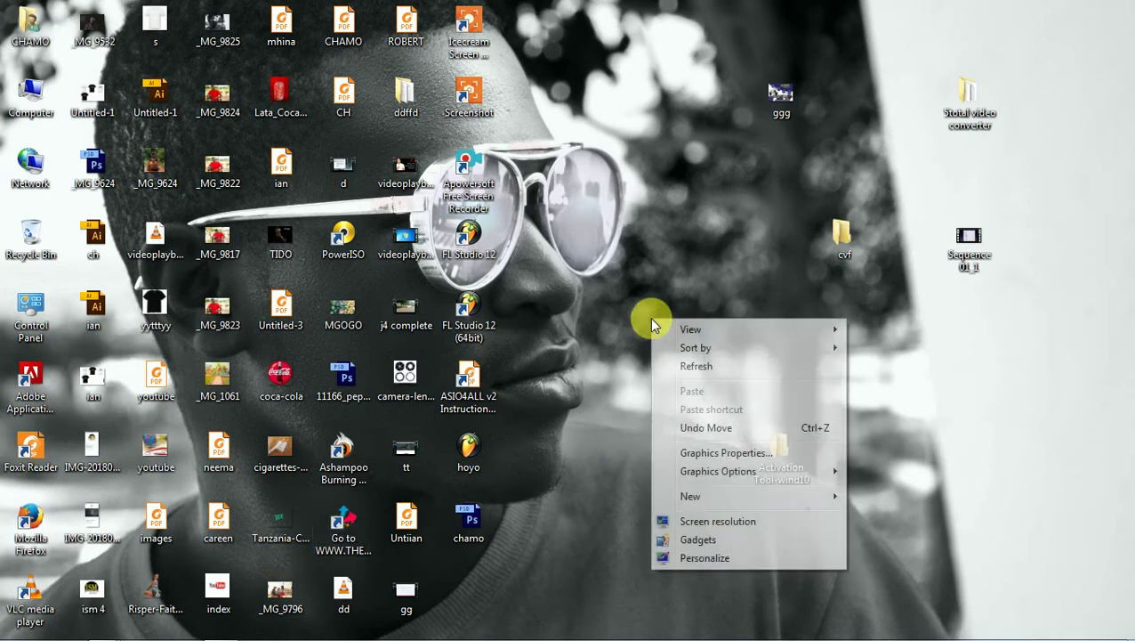
pyautogui.click(692, 368)
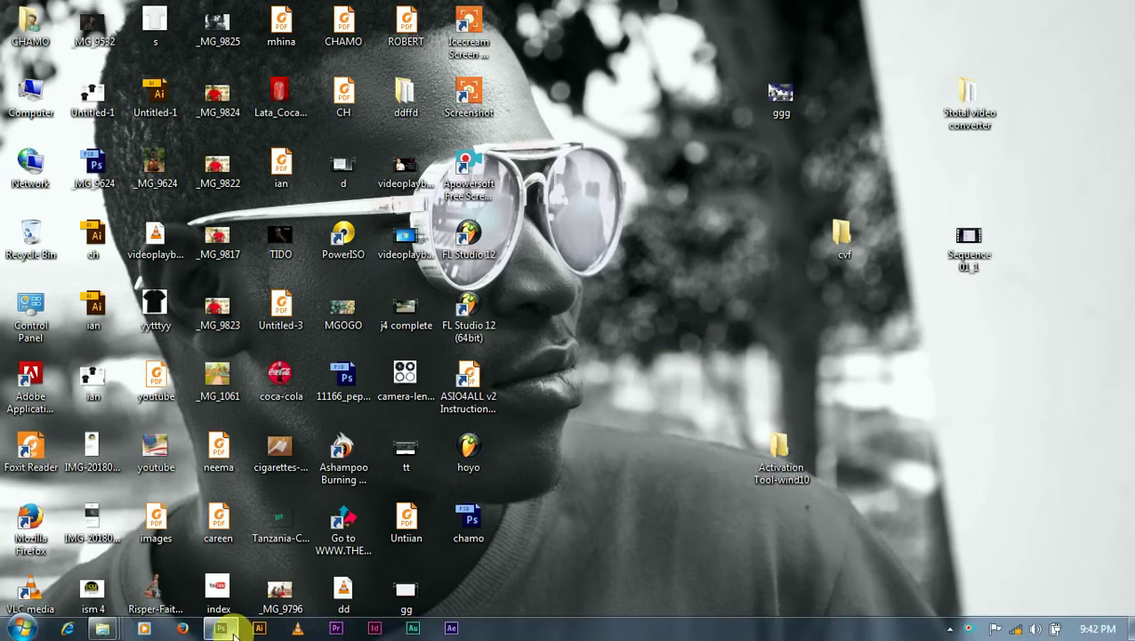
pyautogui.click(234, 630)
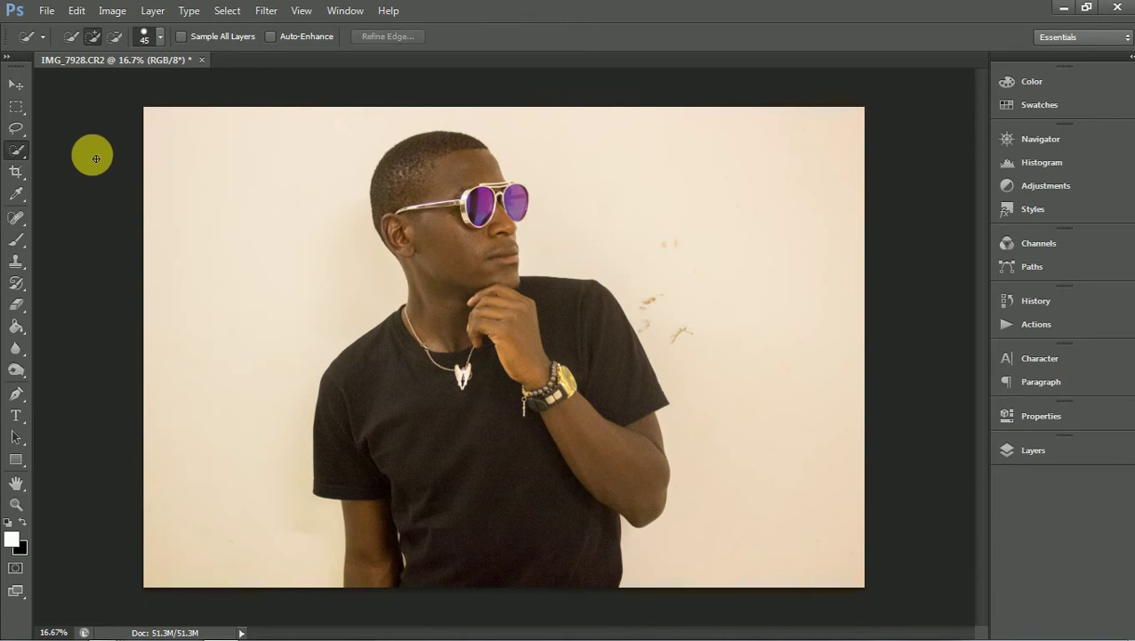
pyautogui.moveTo(23, 151); pyautogui.dragTo(36, 156)
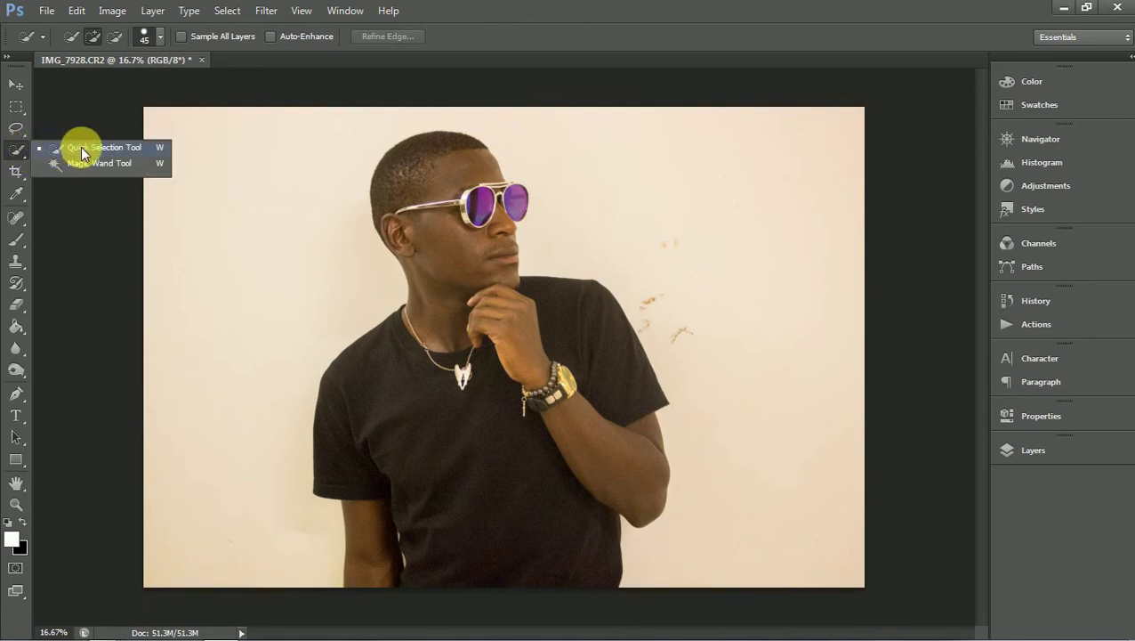
pyautogui.click(79, 148)
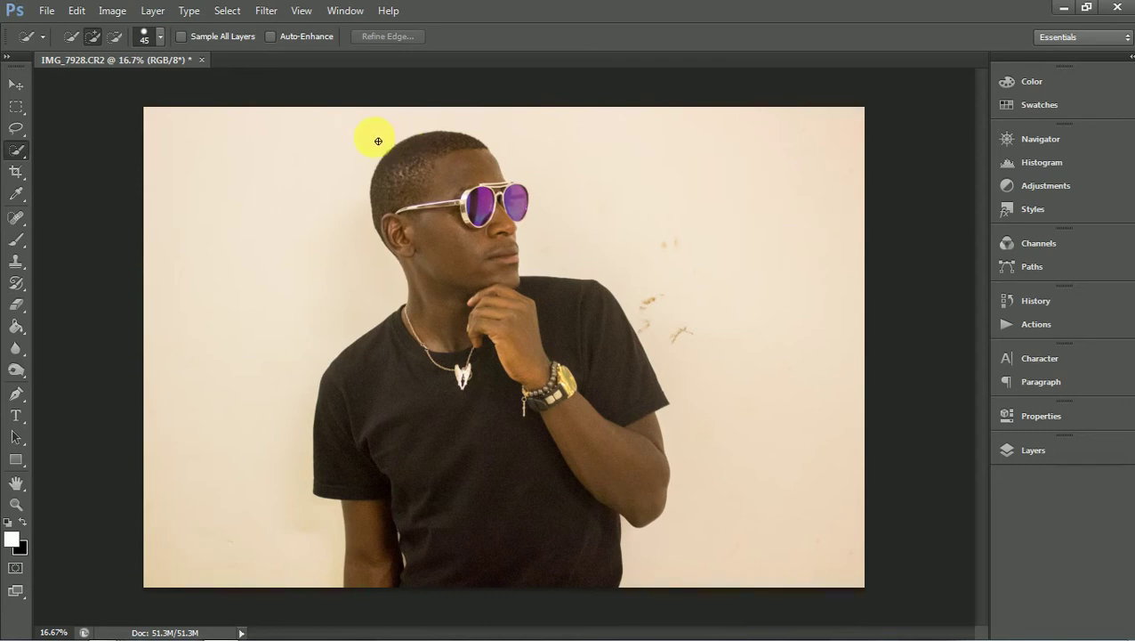
# Step: Quick-select the man by painting over his hair, shirt, hand and arm
pyautogui.moveTo(410, 124); pyautogui.dragTo(405, 158)
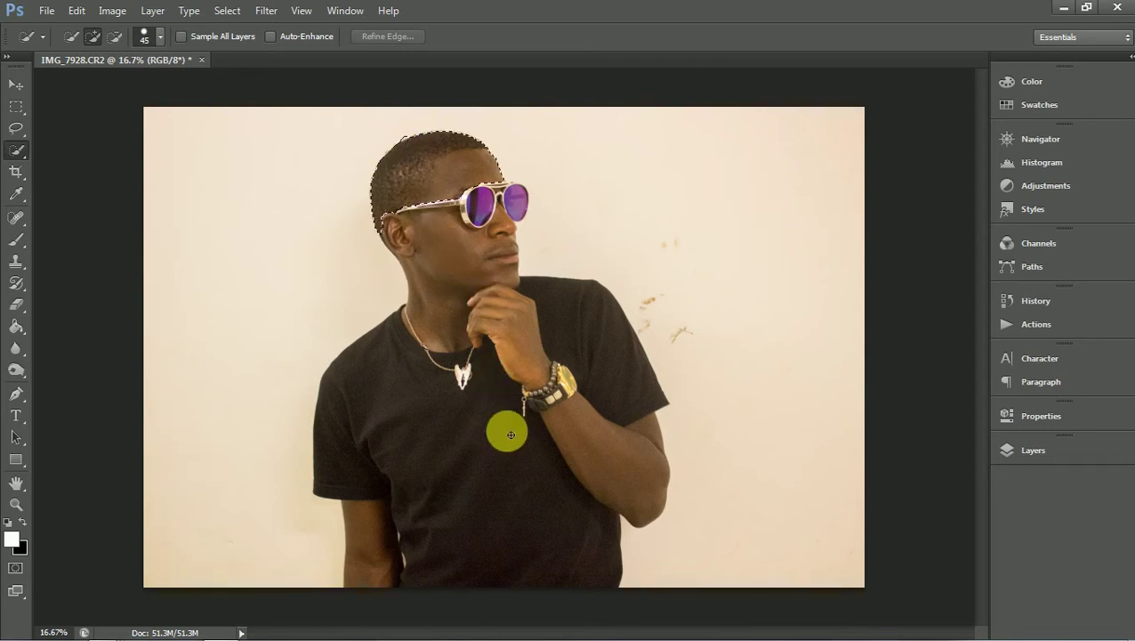
pyautogui.moveTo(510, 434)
pyautogui.mouseDown()
pyautogui.moveTo(415, 568)
pyautogui.moveTo(512, 325)
pyautogui.mouseUp()
pyautogui.moveTo(623, 471)
pyautogui.mouseDown()
pyautogui.moveTo(571, 471)
pyautogui.moveTo(613, 527)
pyautogui.moveTo(605, 335)
pyautogui.moveTo(552, 385)
pyautogui.moveTo(470, 153)
pyautogui.moveTo(515, 272)
pyautogui.moveTo(539, 301)
pyautogui.moveTo(449, 230)
pyautogui.moveTo(457, 203)
pyautogui.moveTo(415, 170)
pyautogui.moveTo(509, 176)
pyautogui.moveTo(481, 236)
pyautogui.moveTo(474, 209)
pyautogui.moveTo(457, 203)
pyautogui.moveTo(478, 212)
pyautogui.moveTo(501, 173)
pyautogui.moveTo(520, 226)
pyautogui.moveTo(492, 220)
pyautogui.moveTo(517, 175)
pyautogui.moveTo(520, 220)
pyautogui.moveTo(483, 209)
pyautogui.moveTo(507, 203)
pyautogui.moveTo(507, 185)
pyautogui.moveTo(515, 223)
pyautogui.moveTo(504, 223)
pyautogui.moveTo(520, 197)
pyautogui.moveTo(514, 224)
pyautogui.moveTo(537, 233)
pyautogui.mouseUp()
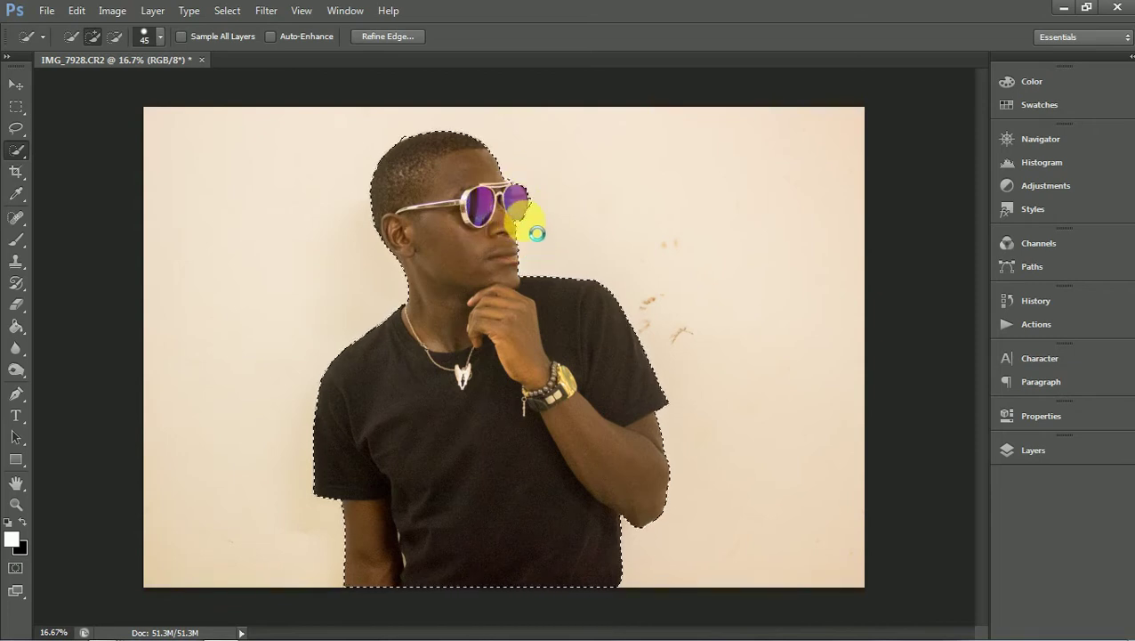
# Step: Subtract the wall patch beside the right lens from the selection, then zoom in to 50%
pyautogui.click(115, 37)
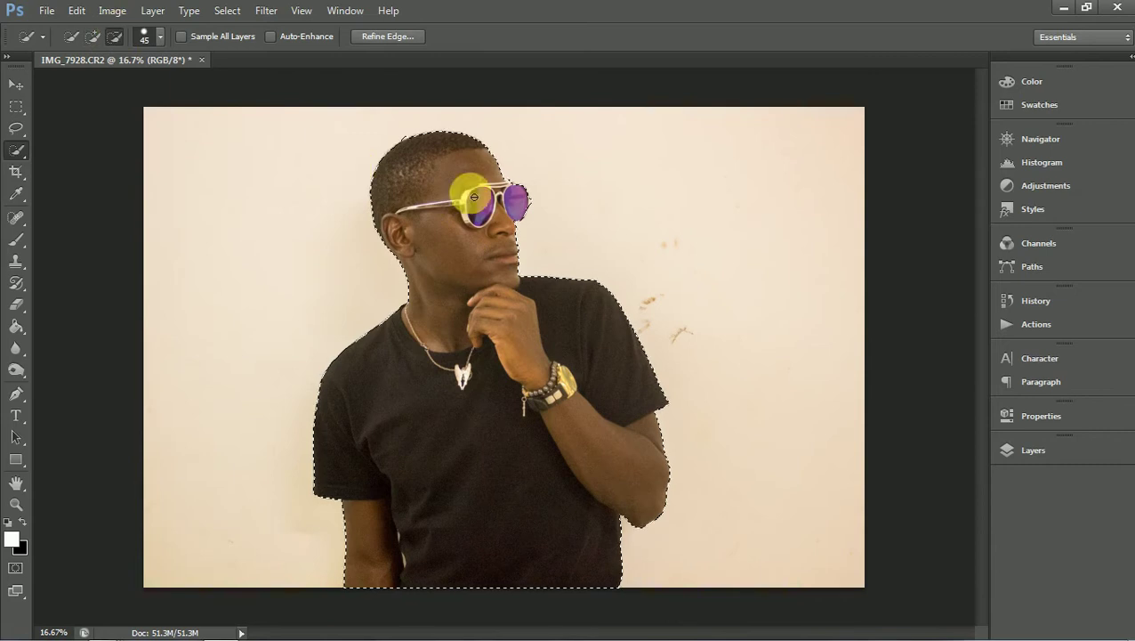
pyautogui.moveTo(475, 197)
pyautogui.mouseDown()
pyautogui.moveTo(532, 185)
pyautogui.moveTo(563, 241)
pyautogui.mouseUp()
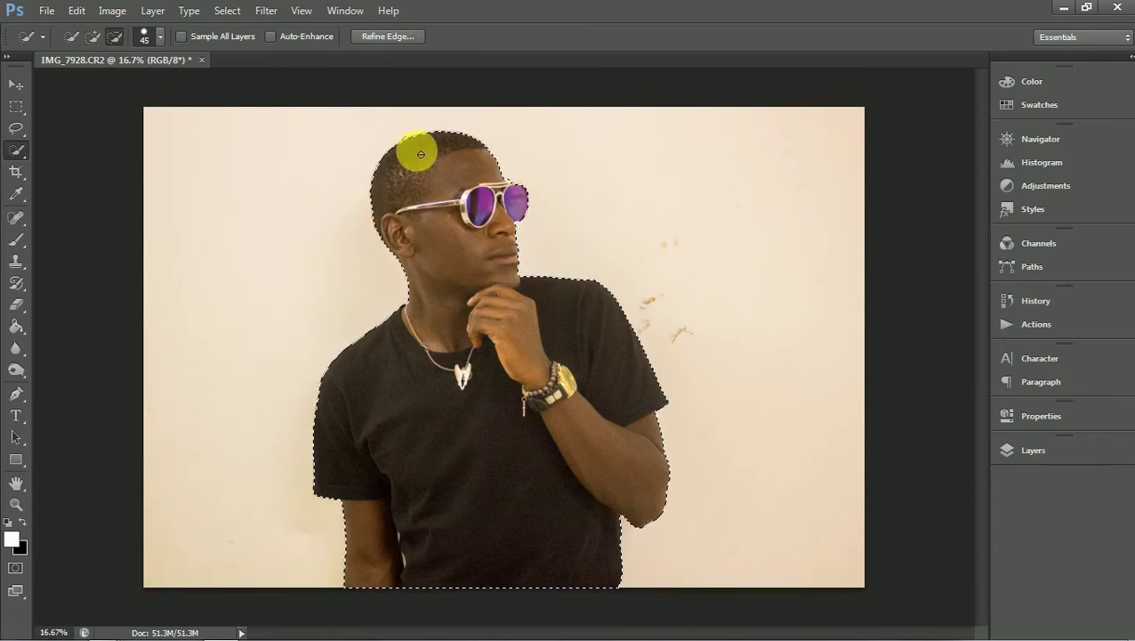
pyautogui.hotkey('ctrl', '+')
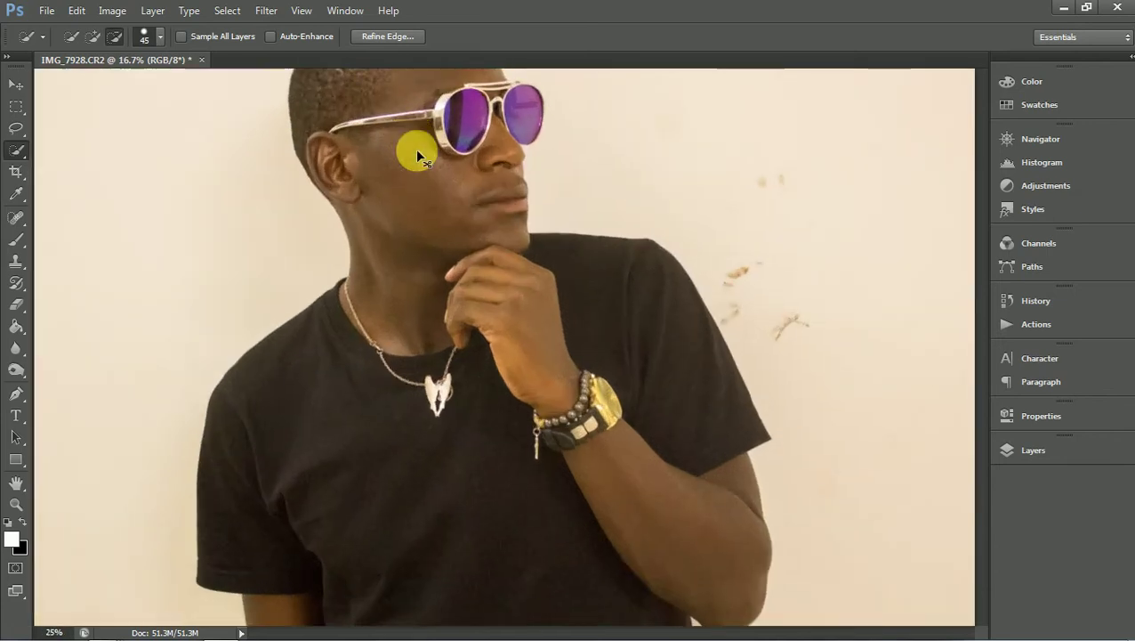
pyautogui.hotkey('ctrl', '+')
pyautogui.hotkey('ctrl', '+')
# Step: Inspect the selection edges around the body up close, then fit the whole image on screen
pyautogui.scroll(3, 415, 332)
pyautogui.scroll(2, 347, 227)
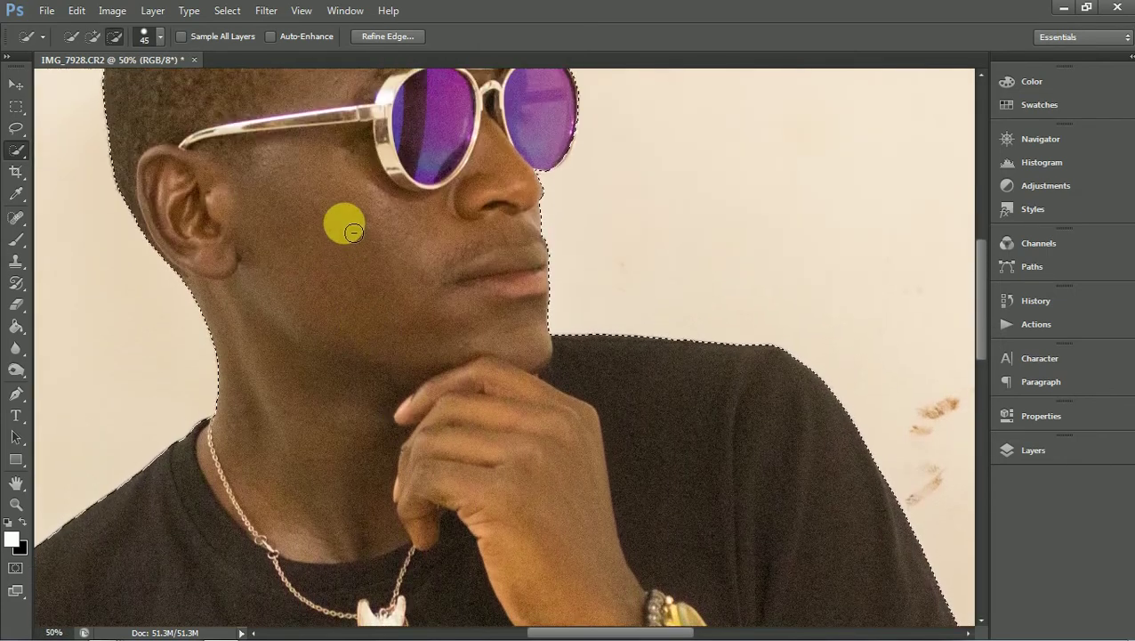
pyautogui.scroll(3, 347, 227)
pyautogui.scroll(2, 347, 227)
pyautogui.scroll(1, 353, 232)
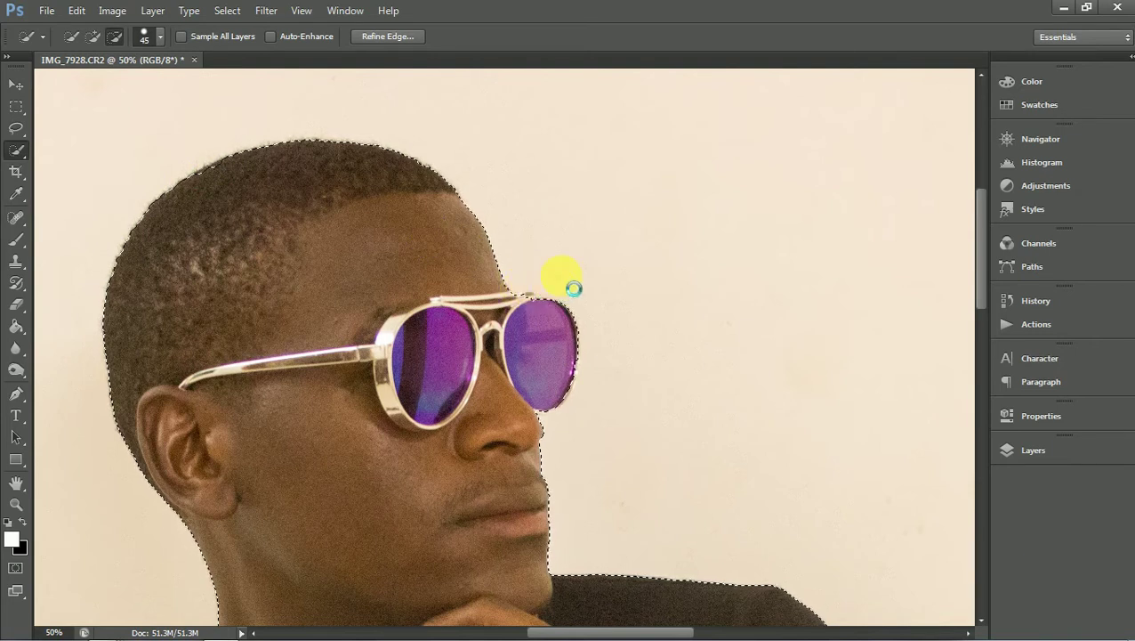
pyautogui.scroll(-2, 578, 332)
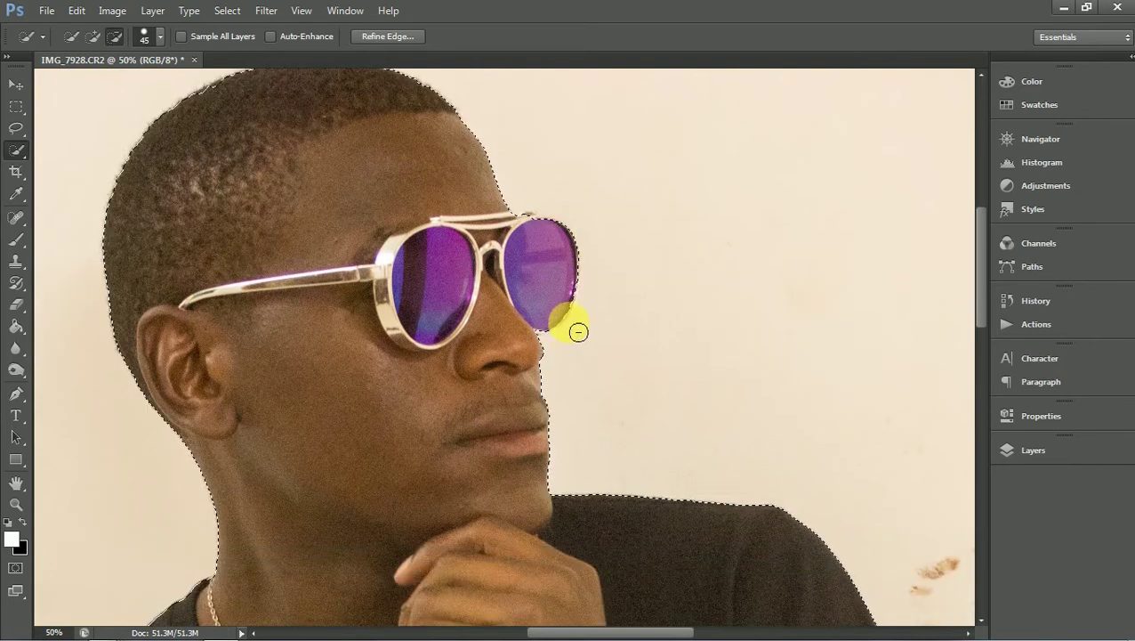
pyautogui.scroll(-2, 578, 332)
pyautogui.scroll(-5, 578, 324)
pyautogui.scroll(-2, 537, 278)
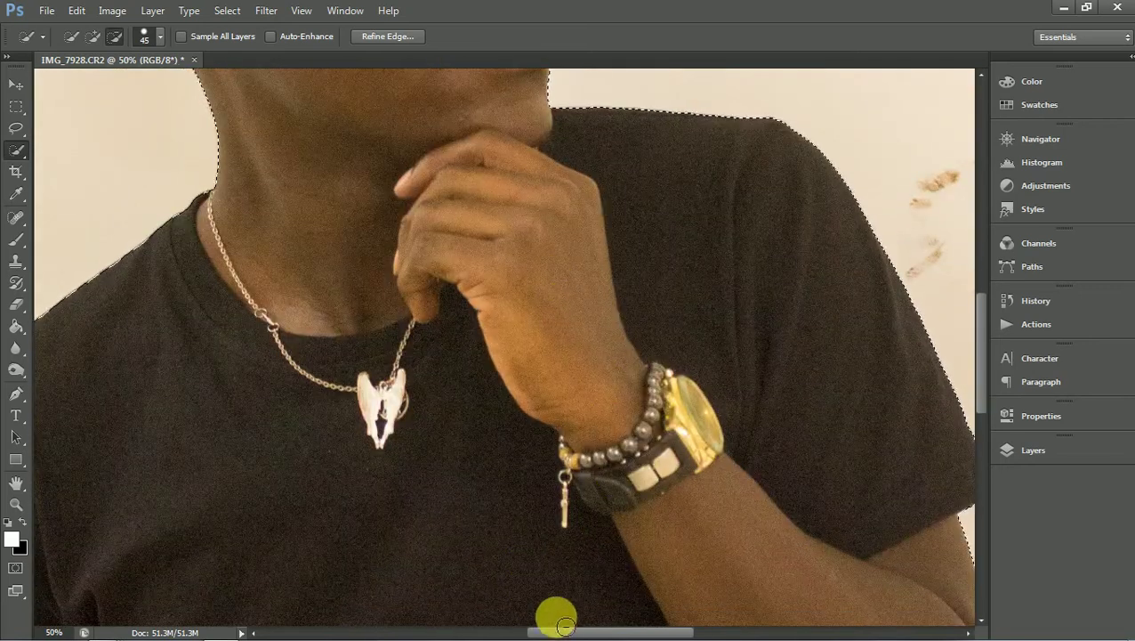
pyautogui.moveTo(565, 628); pyautogui.dragTo(588, 628)
pyautogui.scroll(-1, 591, 490)
pyautogui.scroll(-4, 604, 478)
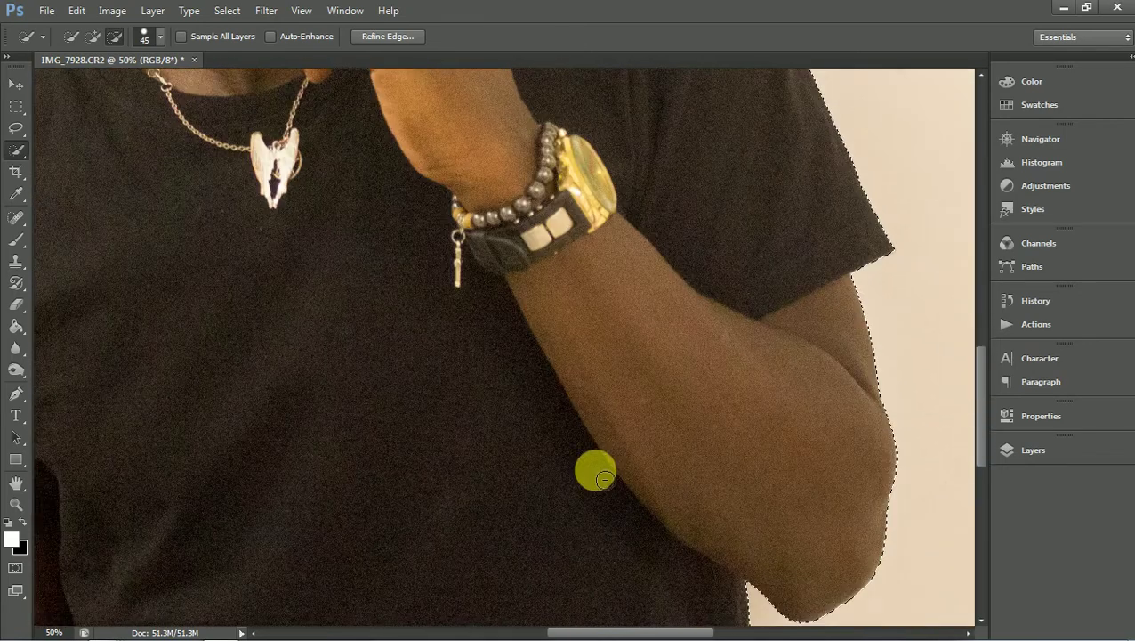
pyautogui.scroll(-2, 594, 470)
pyautogui.scroll(-4, 592, 466)
pyautogui.scroll(-2, 592, 499)
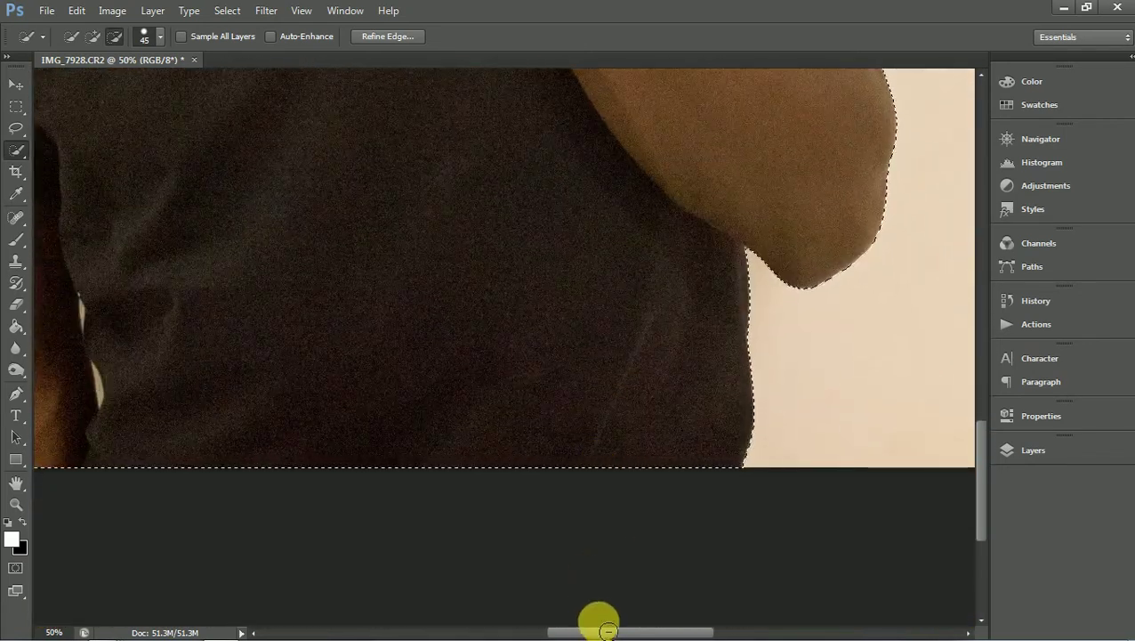
pyautogui.moveTo(608, 630); pyautogui.dragTo(525, 628)
pyautogui.scroll(3, 635, 410)
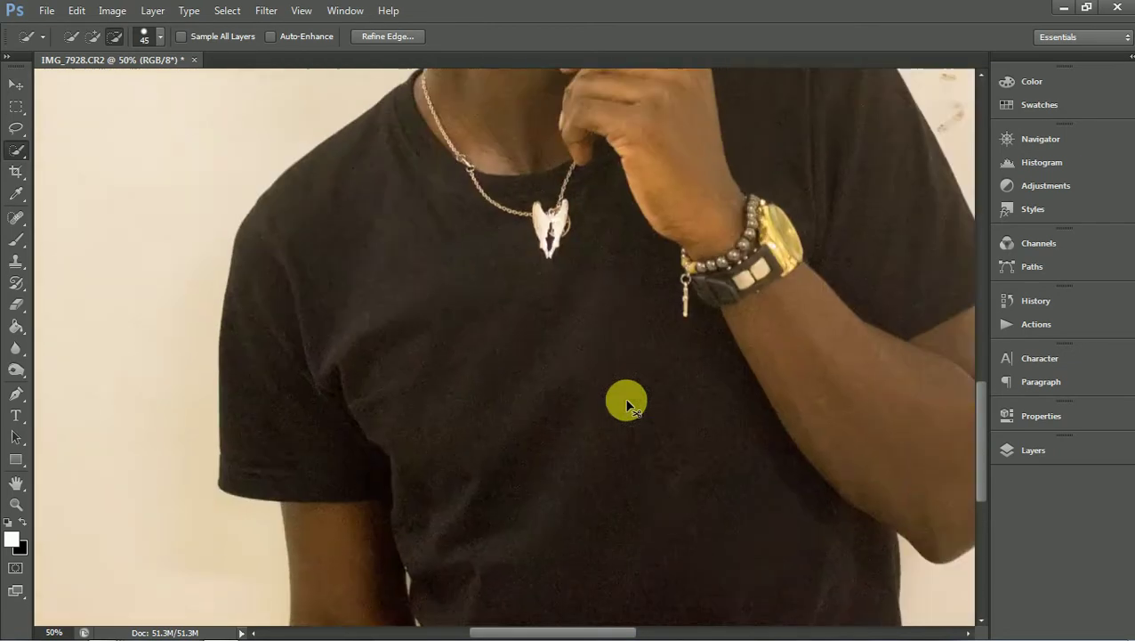
pyautogui.hotkey('ctrl', '0')
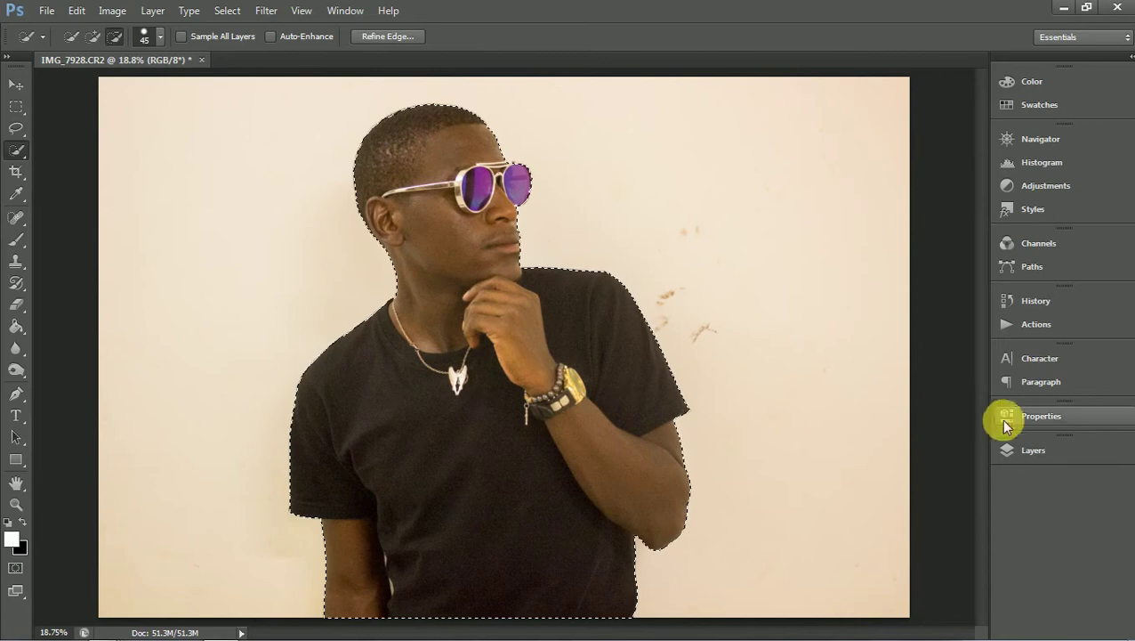
# Step: Turn the selection into a layer mask that hides the cream wall
pyautogui.click(1018, 448)
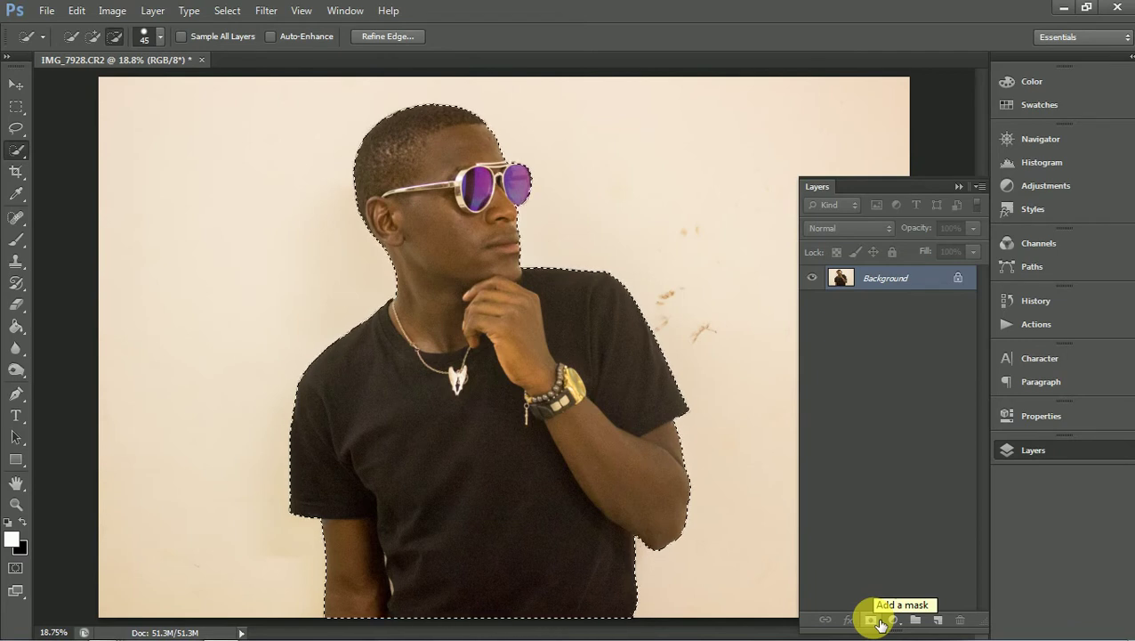
pyautogui.click(871, 620)
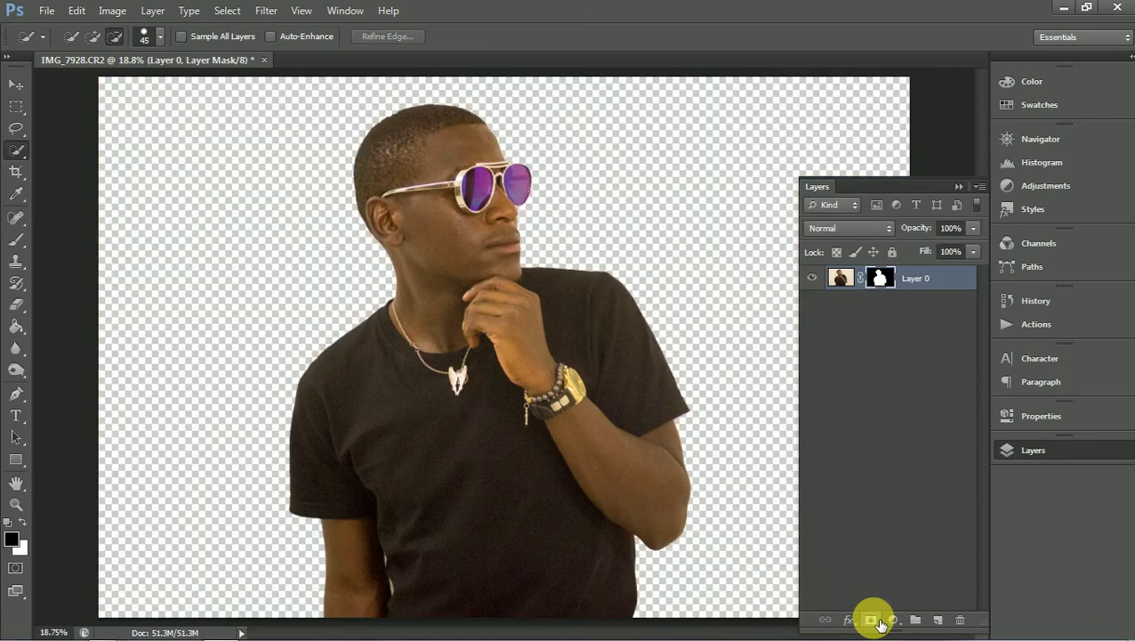
pyautogui.click(958, 188)
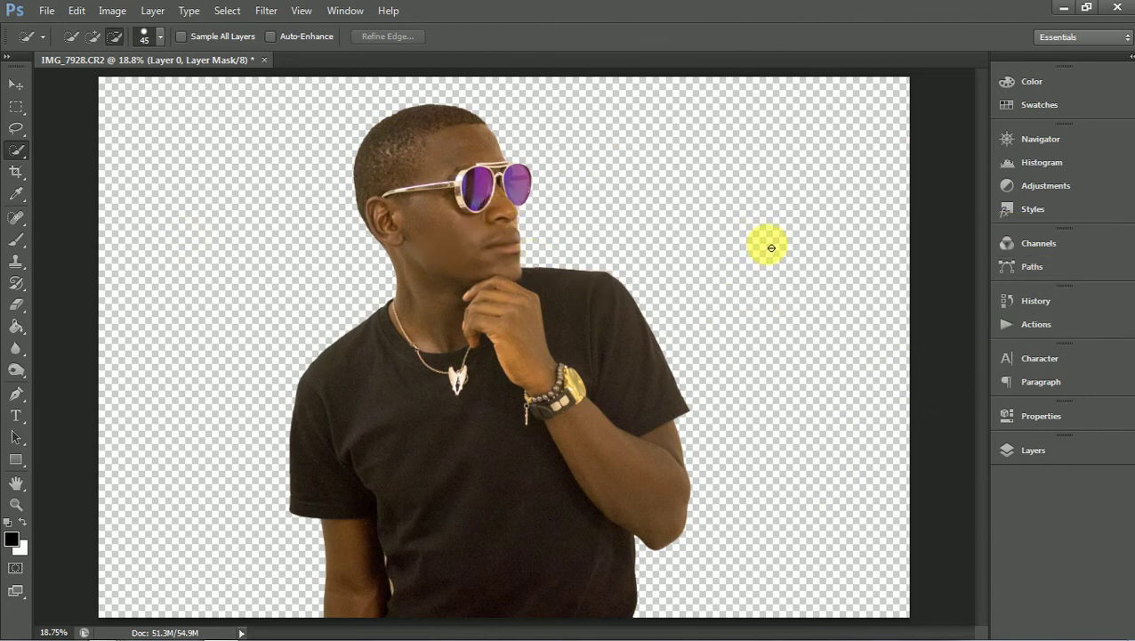
# Step: Add a Solid Color fill layer with colour #675e5e
pyautogui.click(1014, 450)
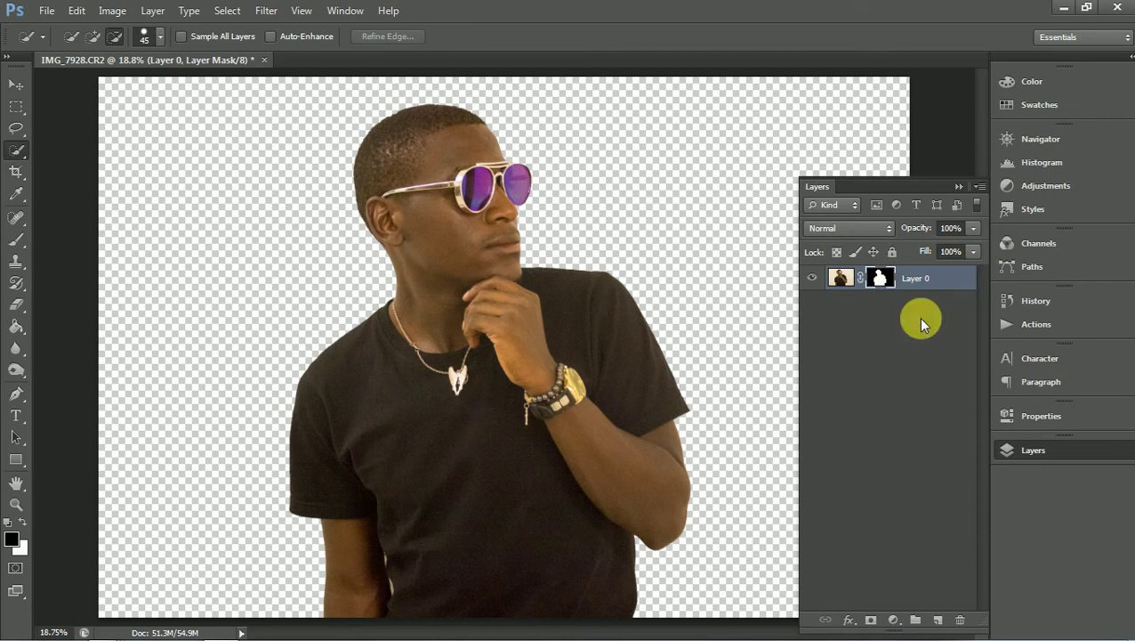
pyautogui.click(893, 620)
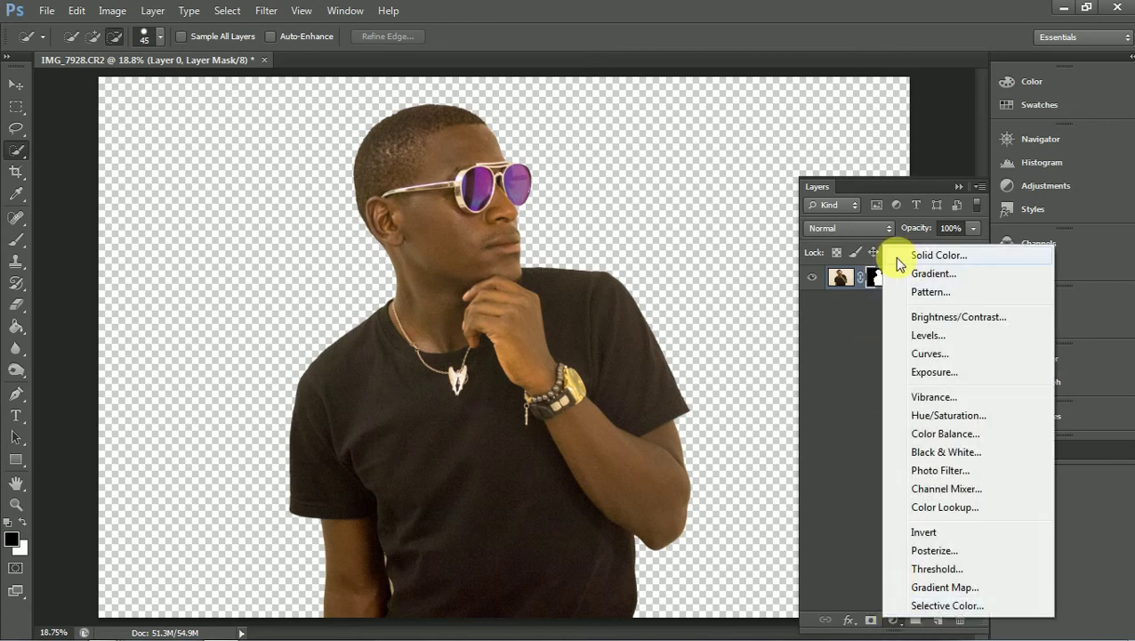
pyautogui.click(929, 253)
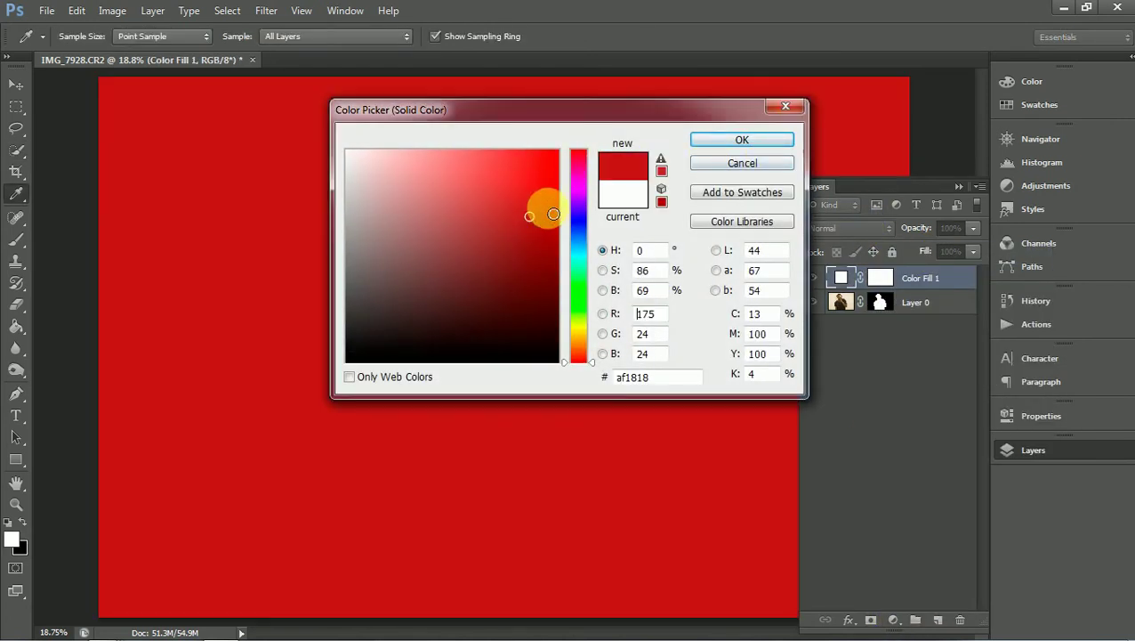
pyautogui.moveTo(535, 190); pyautogui.dragTo(522, 237)
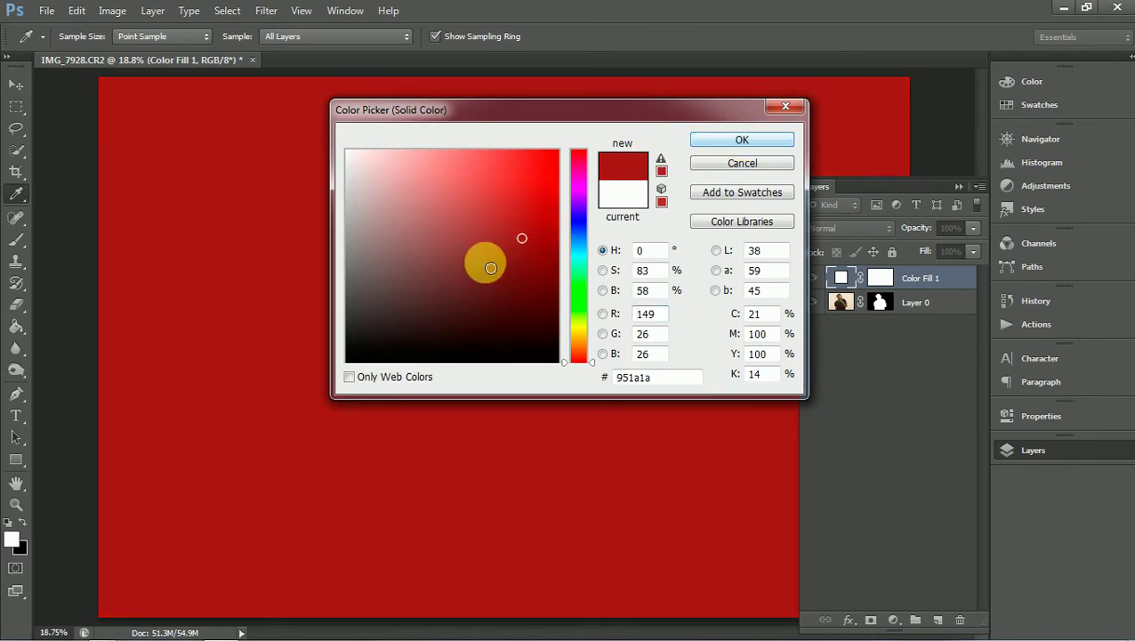
pyautogui.click(364, 277)
pyautogui.click(747, 141)
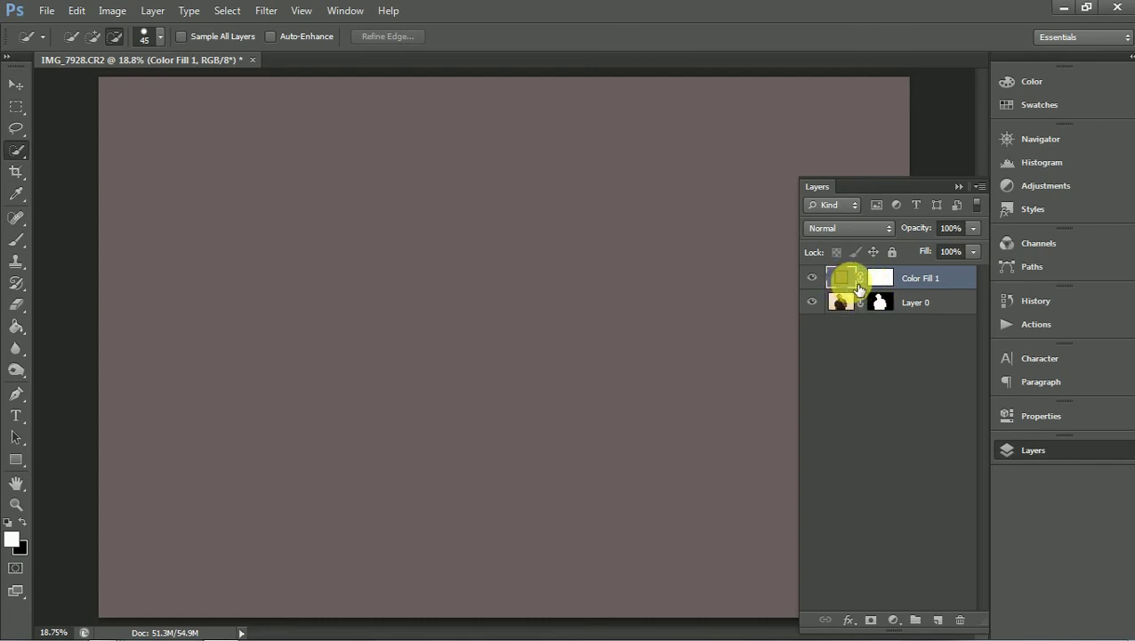
# Step: Move Layer 0 above Color Fill 1 so the man sits over the mauve background
pyautogui.click(859, 279)
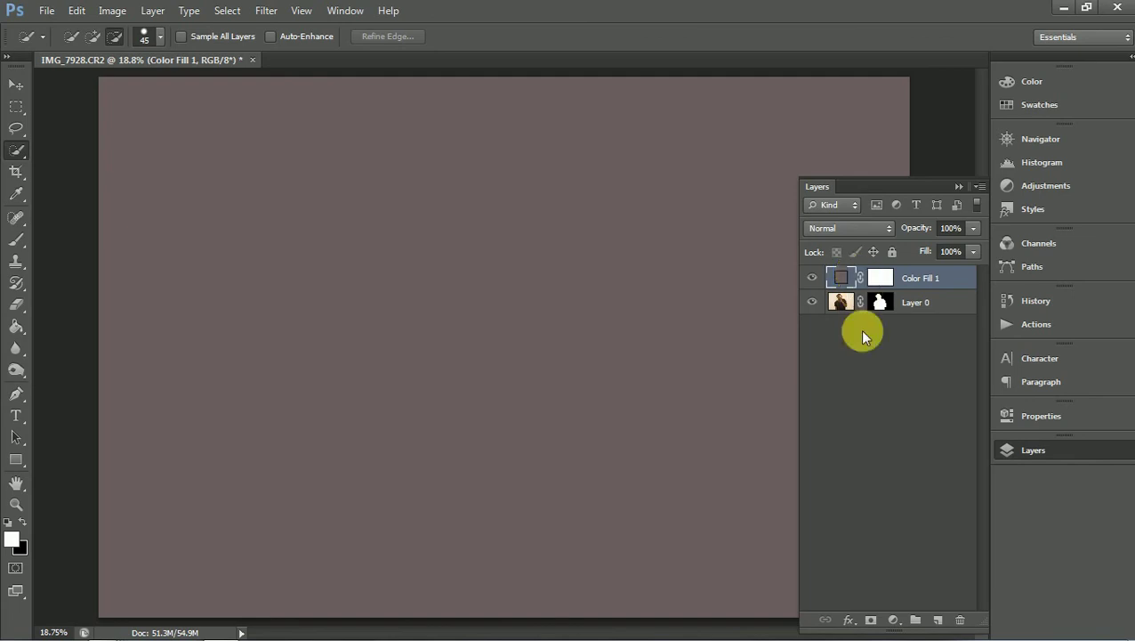
pyautogui.moveTo(861, 302); pyautogui.dragTo(925, 274)
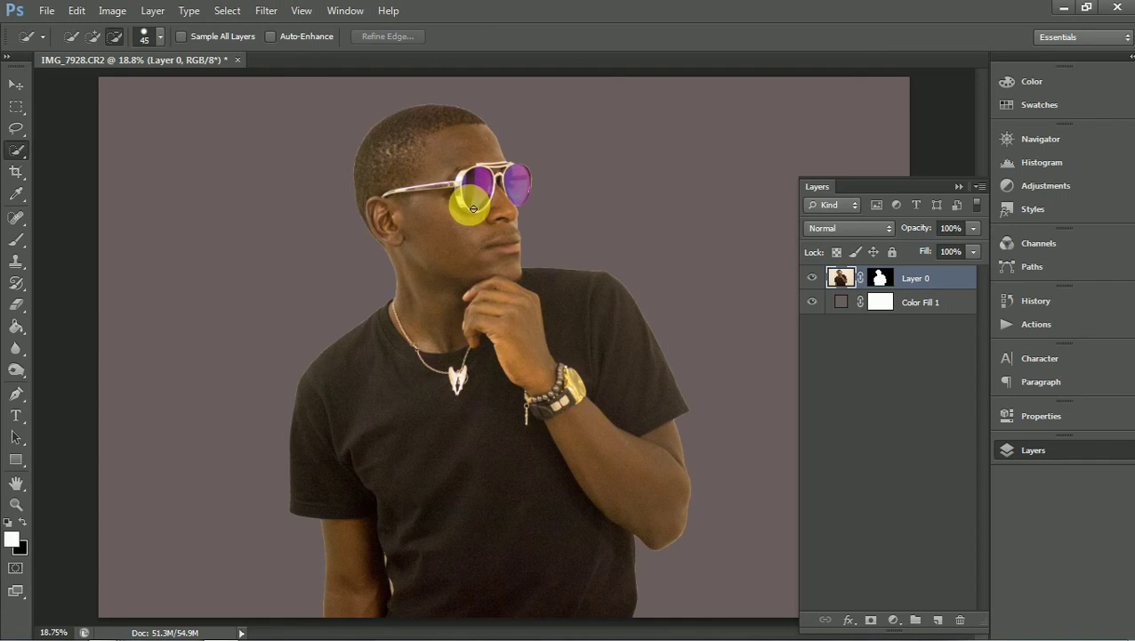
pyautogui.click(976, 630)
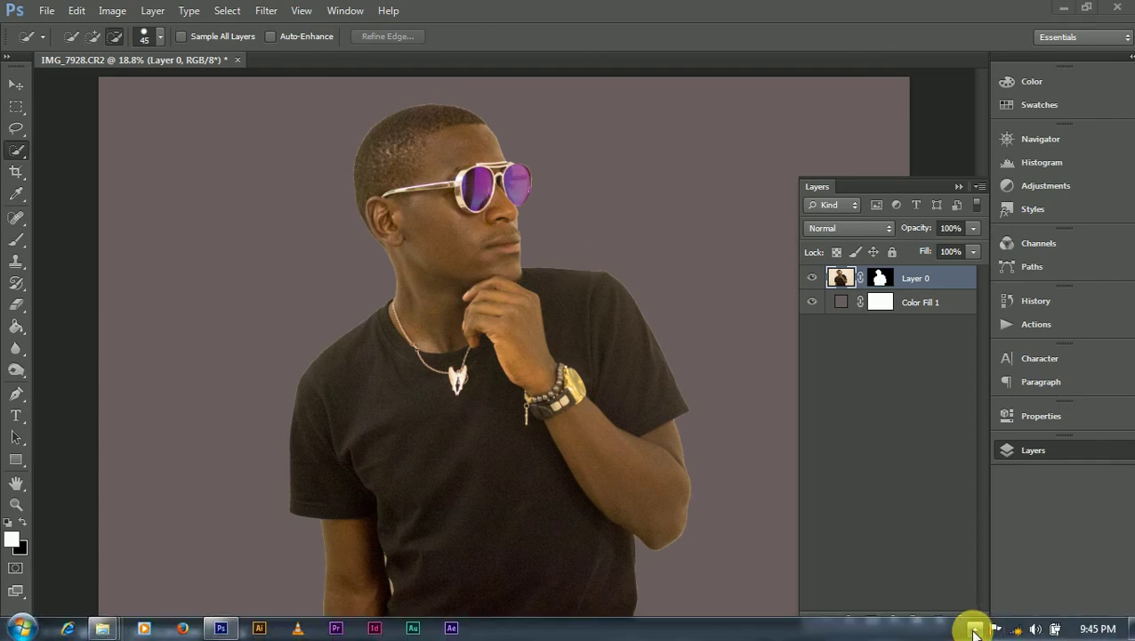